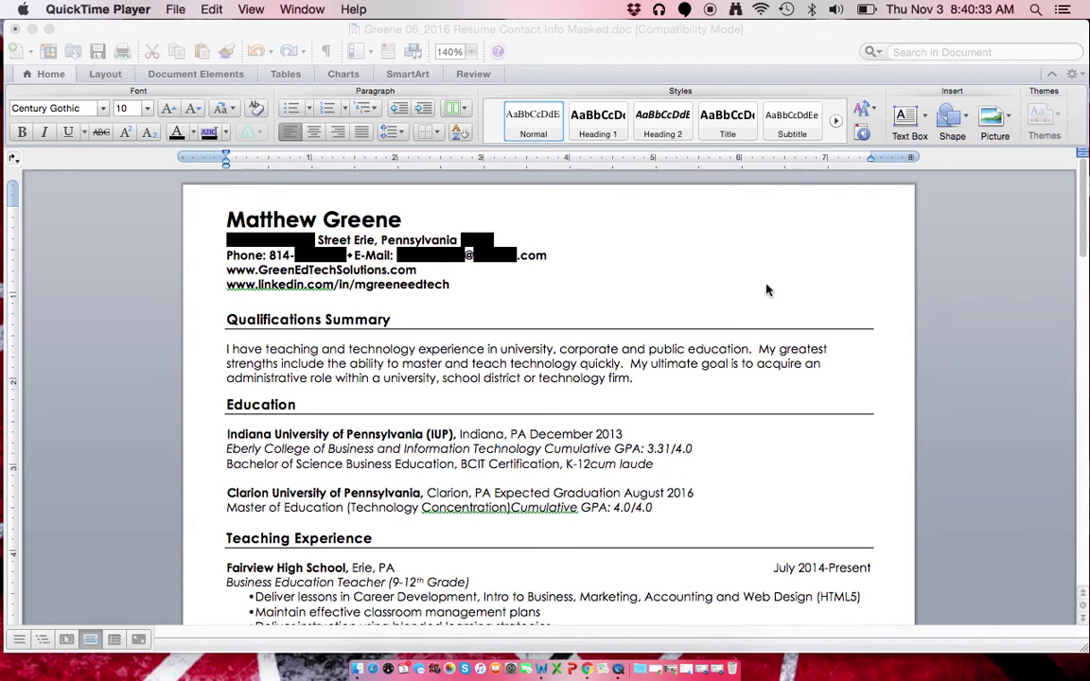
Try a tab before December 2013, undo it, and check the Indiana line's selection.
left_click(531, 434)
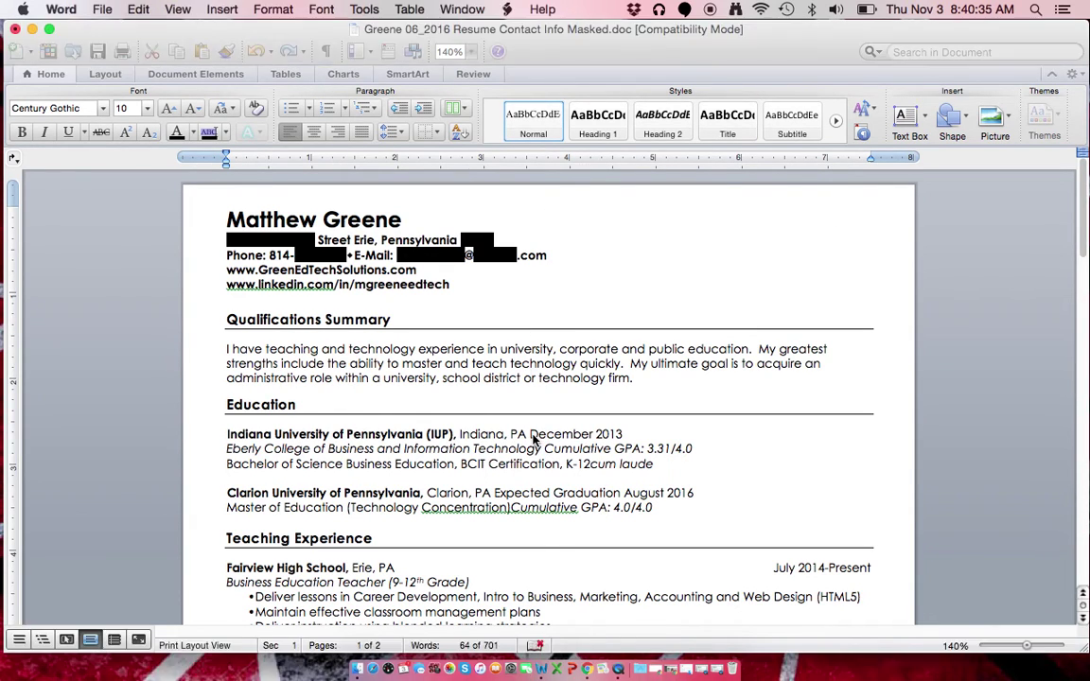
key("Tab")
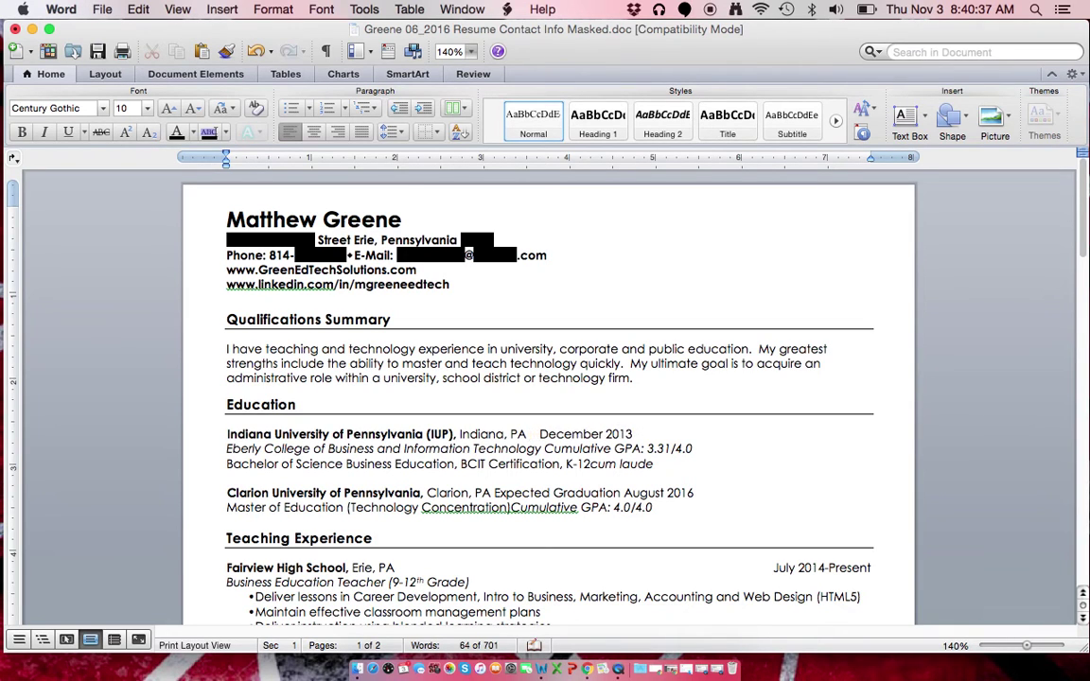
key("BackSpace")
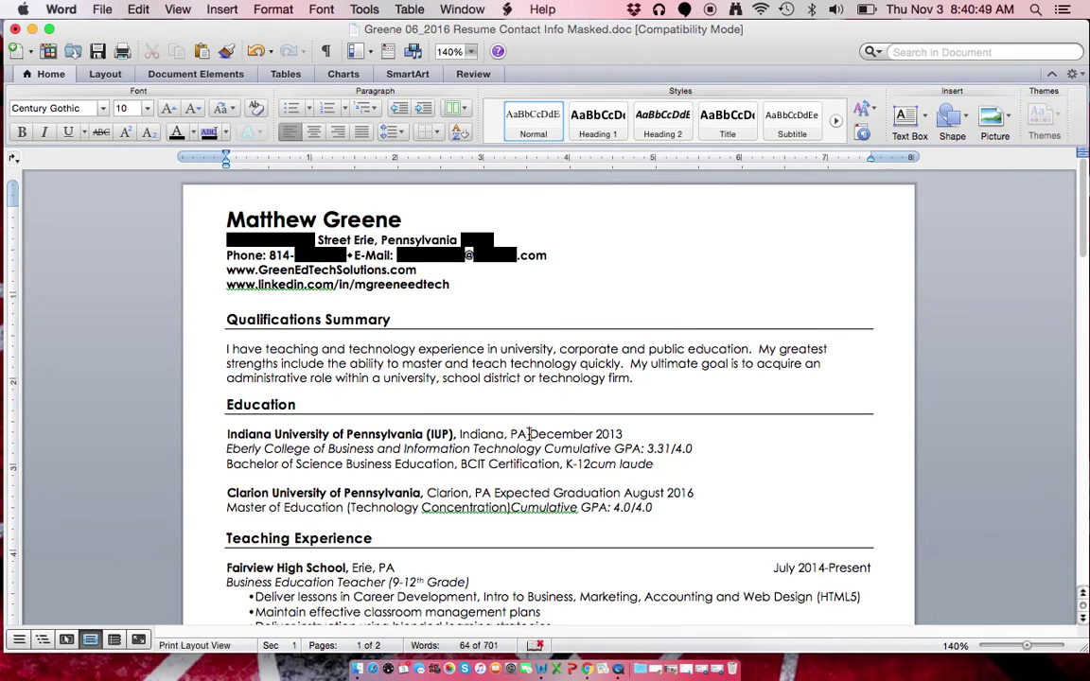
key("shift+Right")
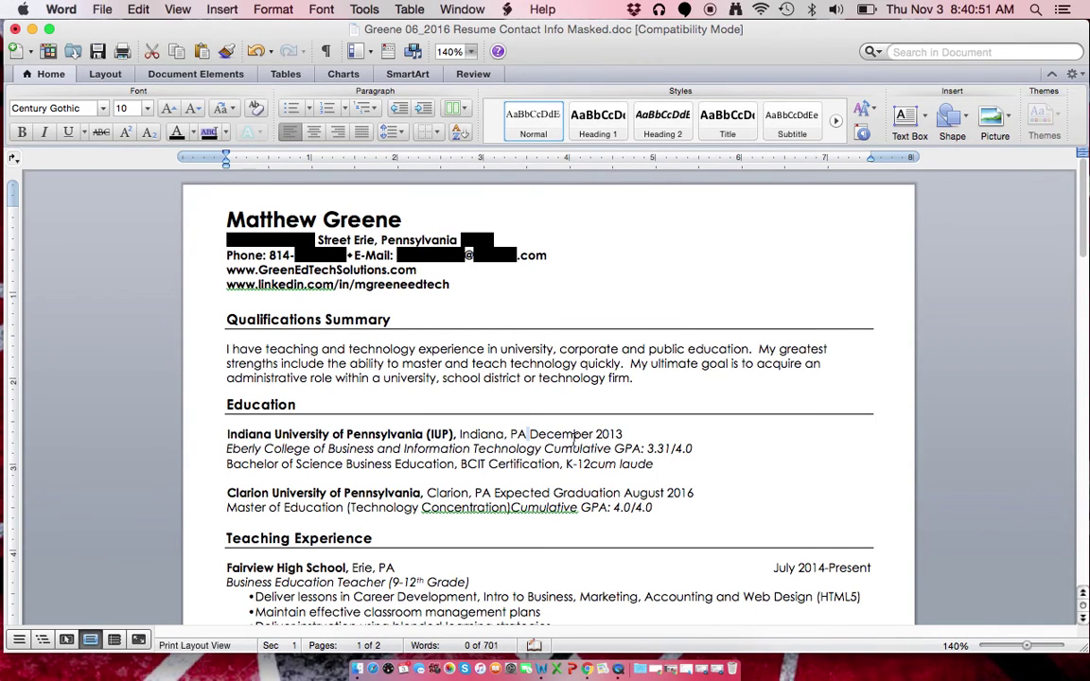
key("shift+End")
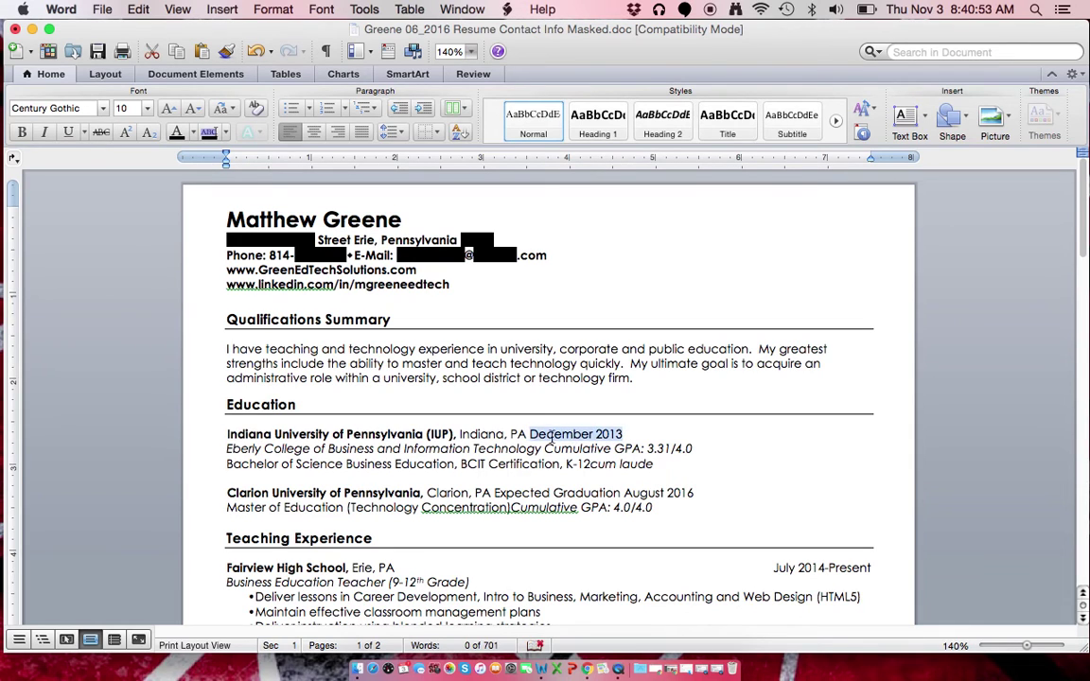
left_click(406, 434)
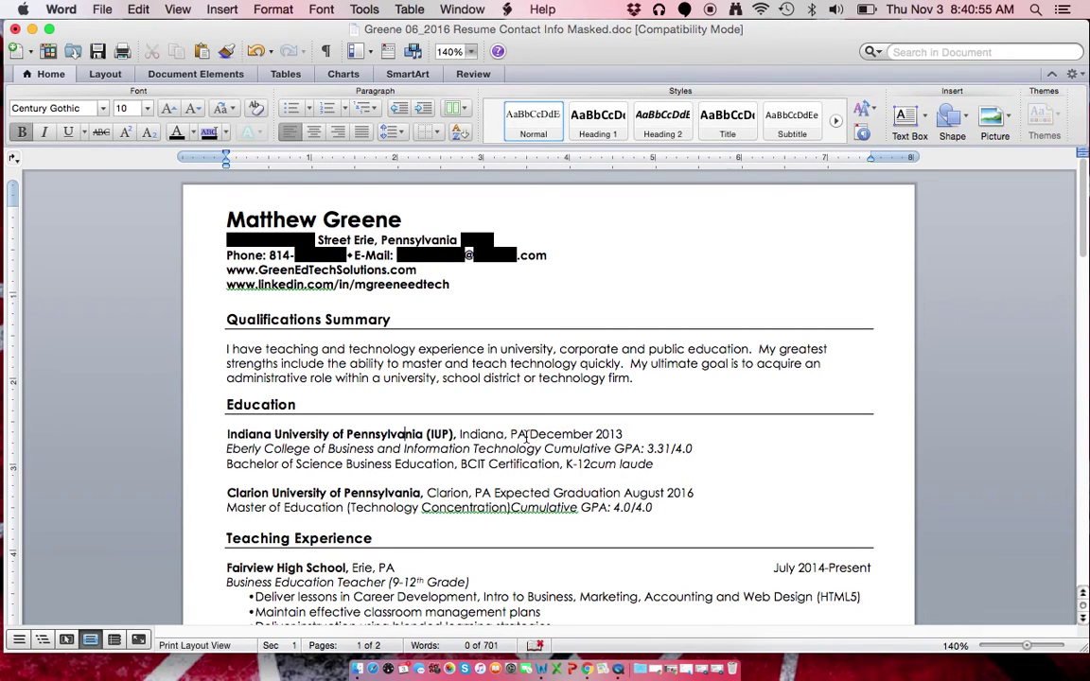
left_click_drag(526, 435, 229, 435)
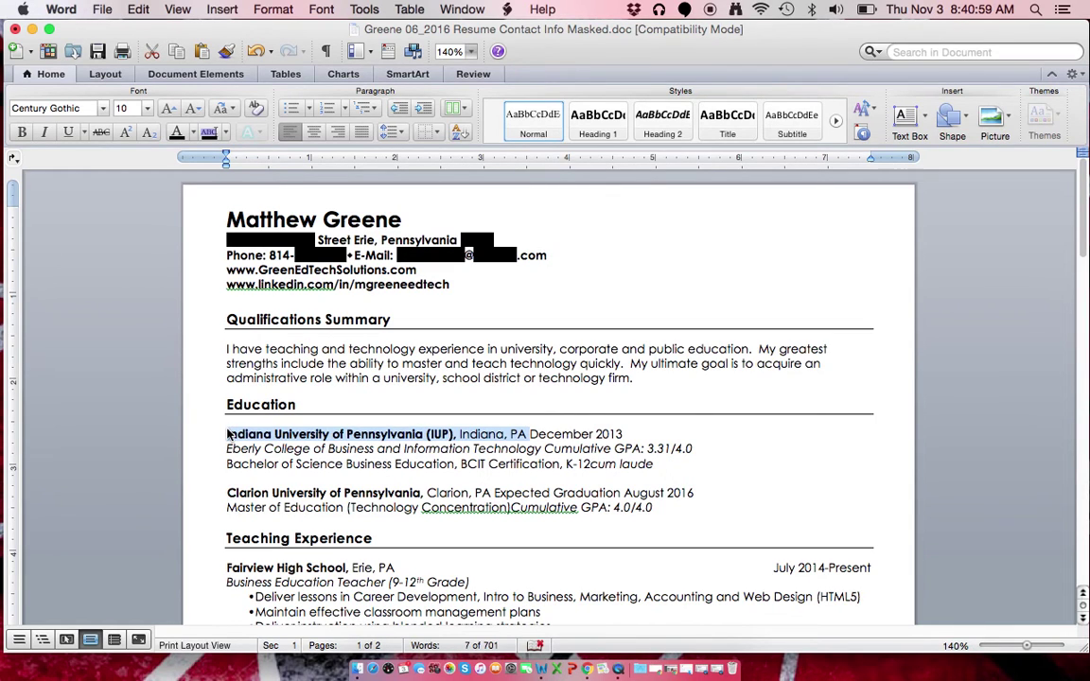
left_click(544, 434)
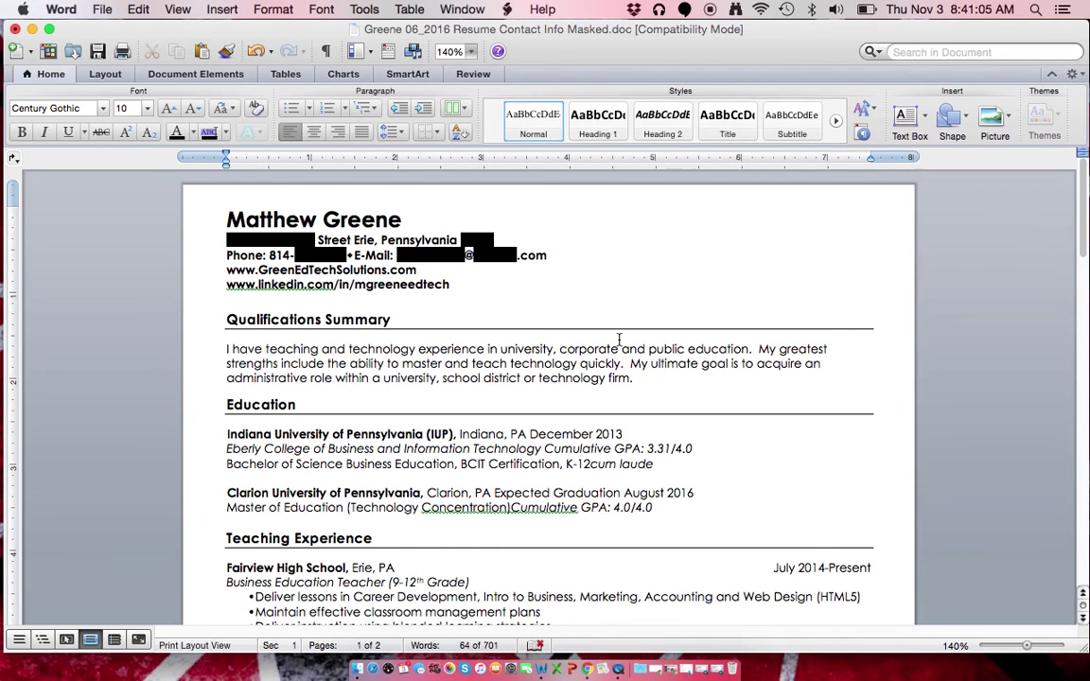
Make the 7.44" tab stop right-aligned and tab December 2013 to the right margin.
double_click(863, 165)
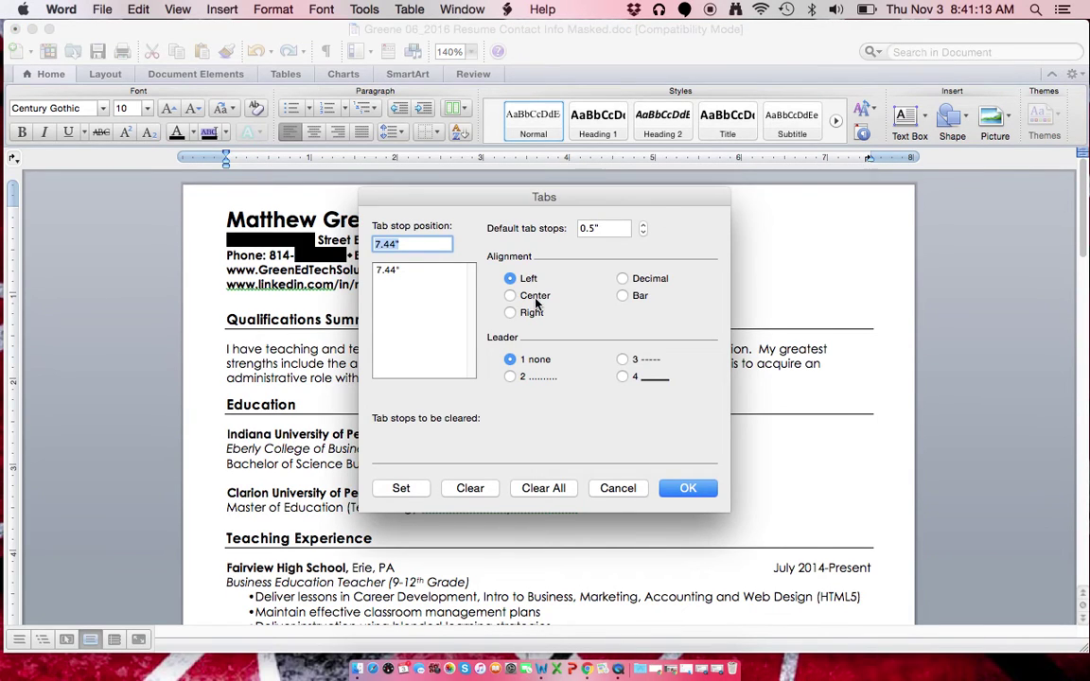
left_click(510, 313)
key("Return")
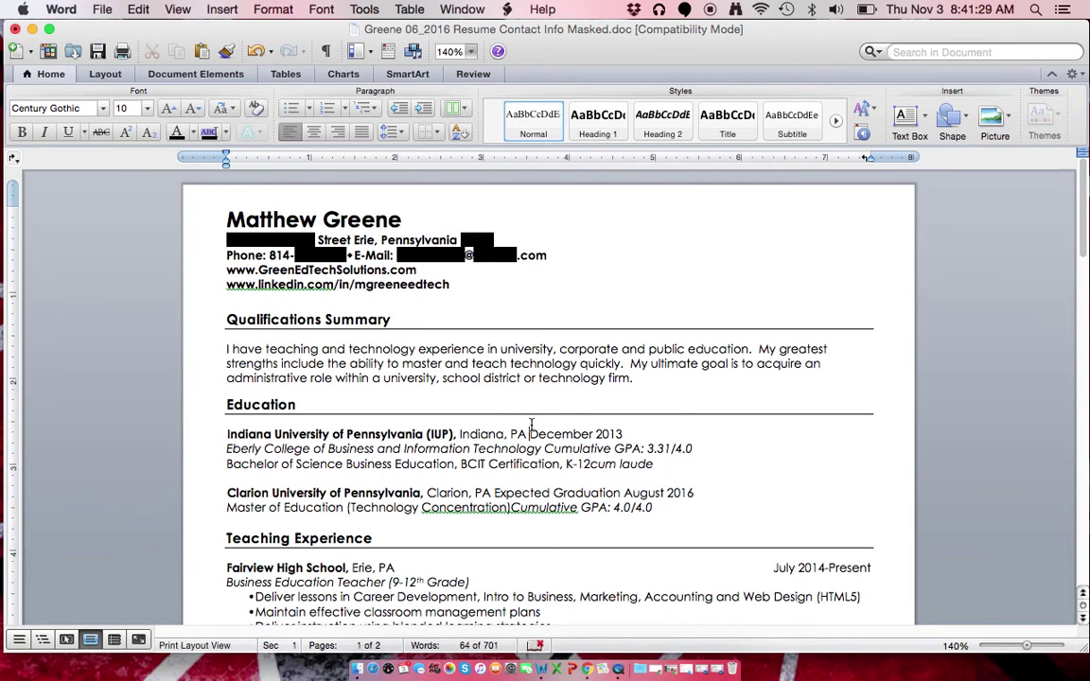
key("Tab")
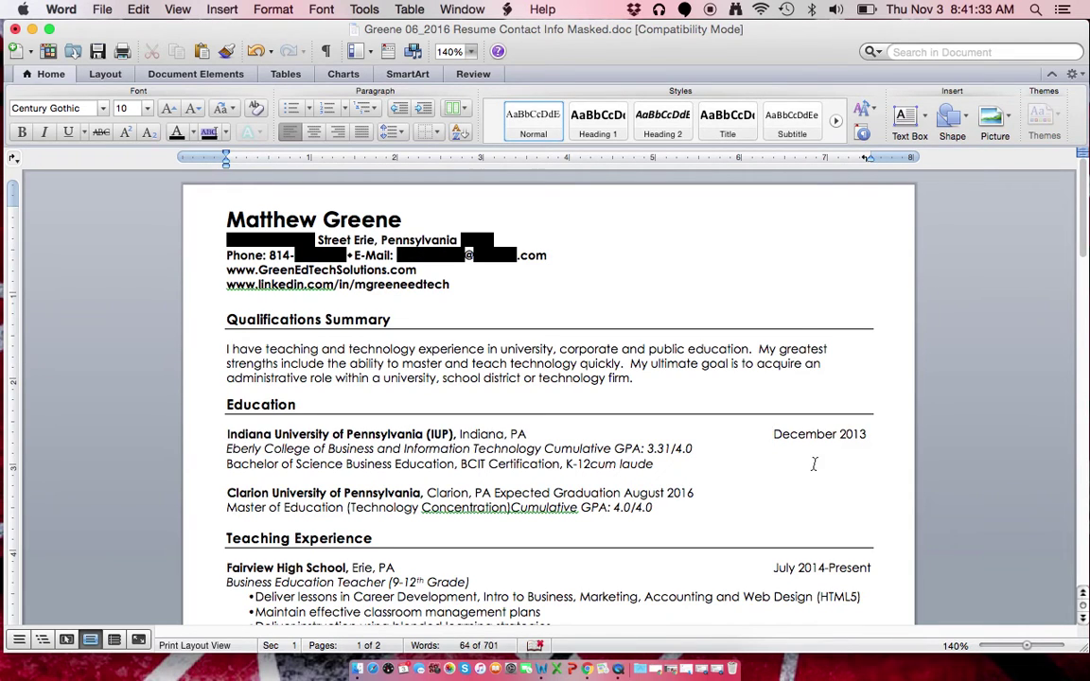
Right-align Cumulative GPA: 3.31/4.0 on the Eberly line at a 7.44" right tab stop.
left_click(545, 449)
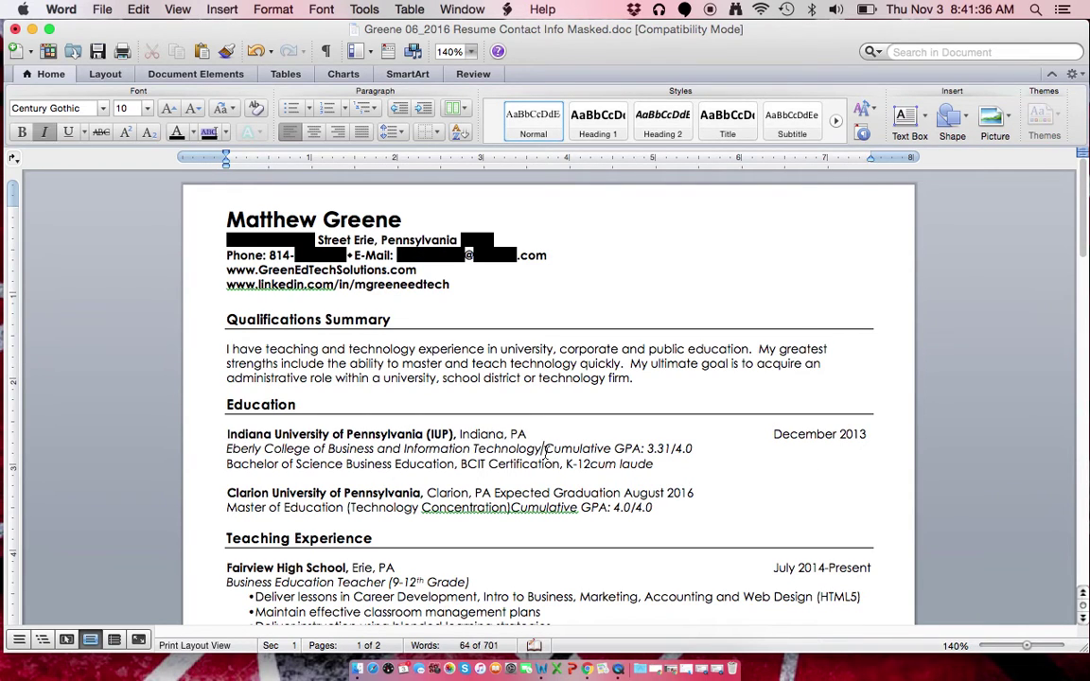
double_click(869, 157)
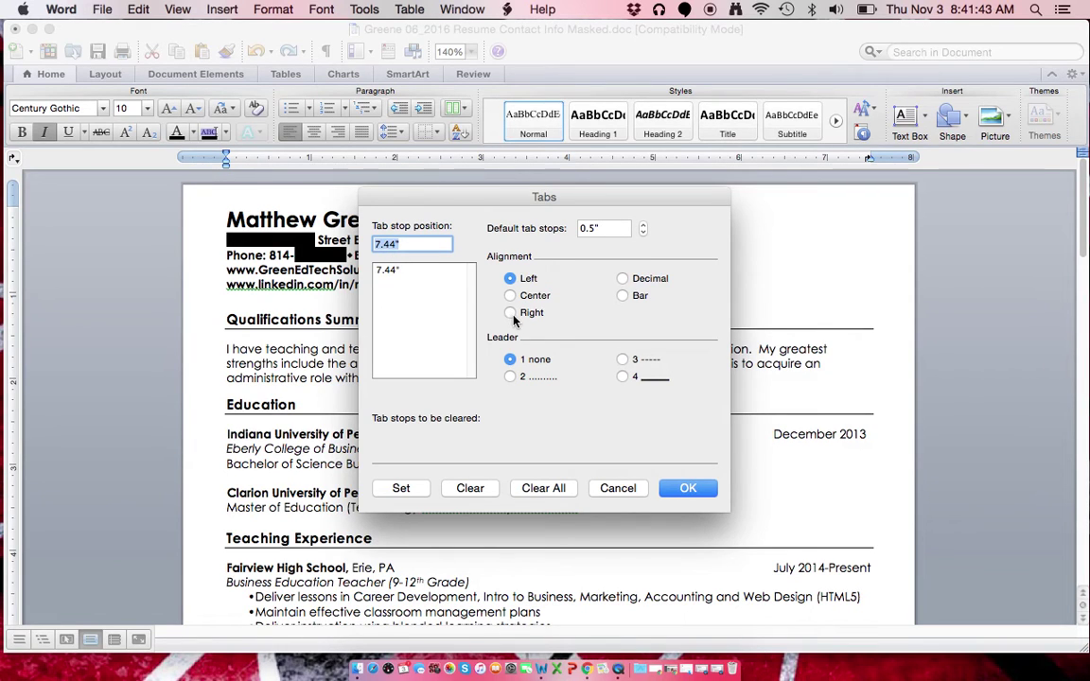
left_click(511, 313)
left_click(687, 488)
key("Tab")
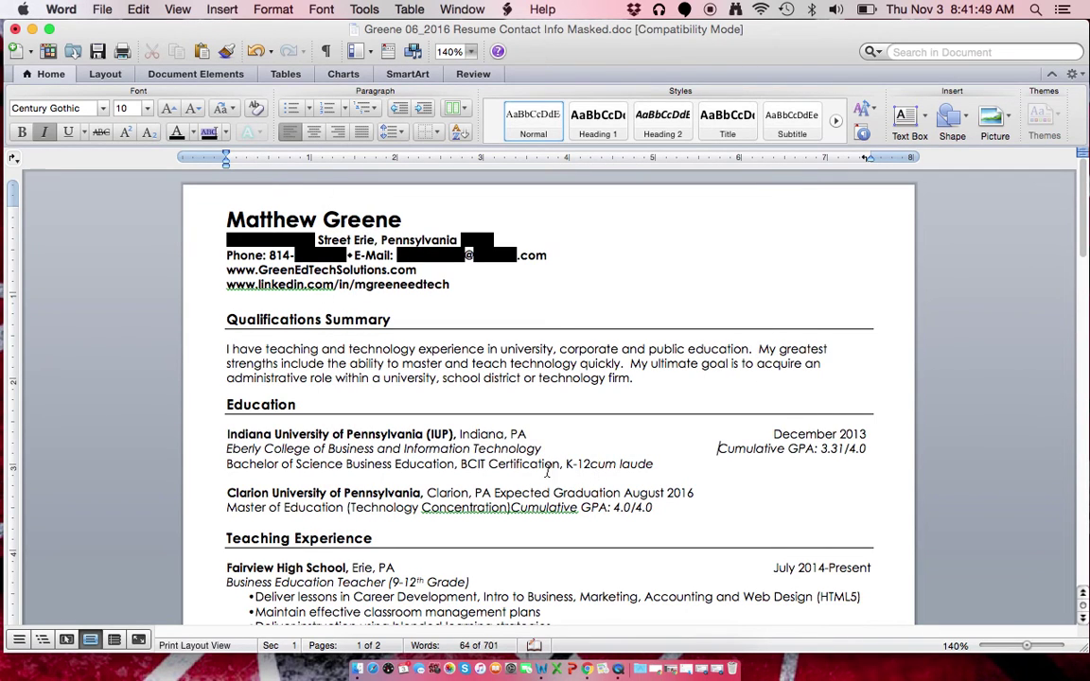
Right-align cum laude on the Bachelor line at a 7.44" right tab stop.
left_click(590, 463)
double_click(867, 159)
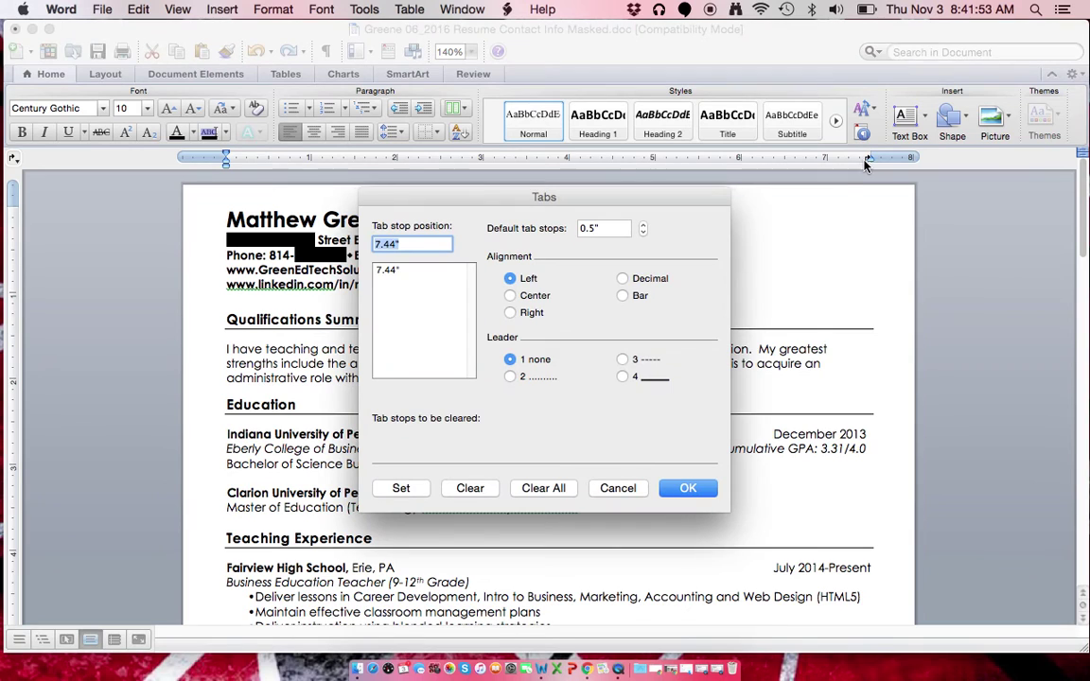
left_click(522, 313)
left_click(397, 486)
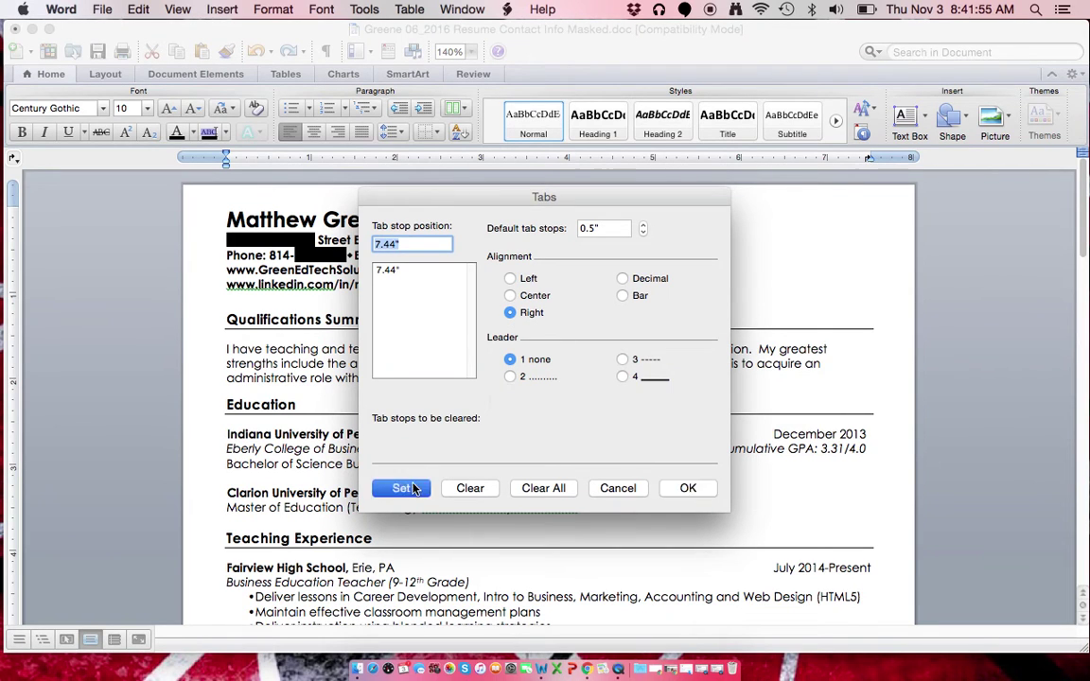
left_click(689, 489)
key("Tab")
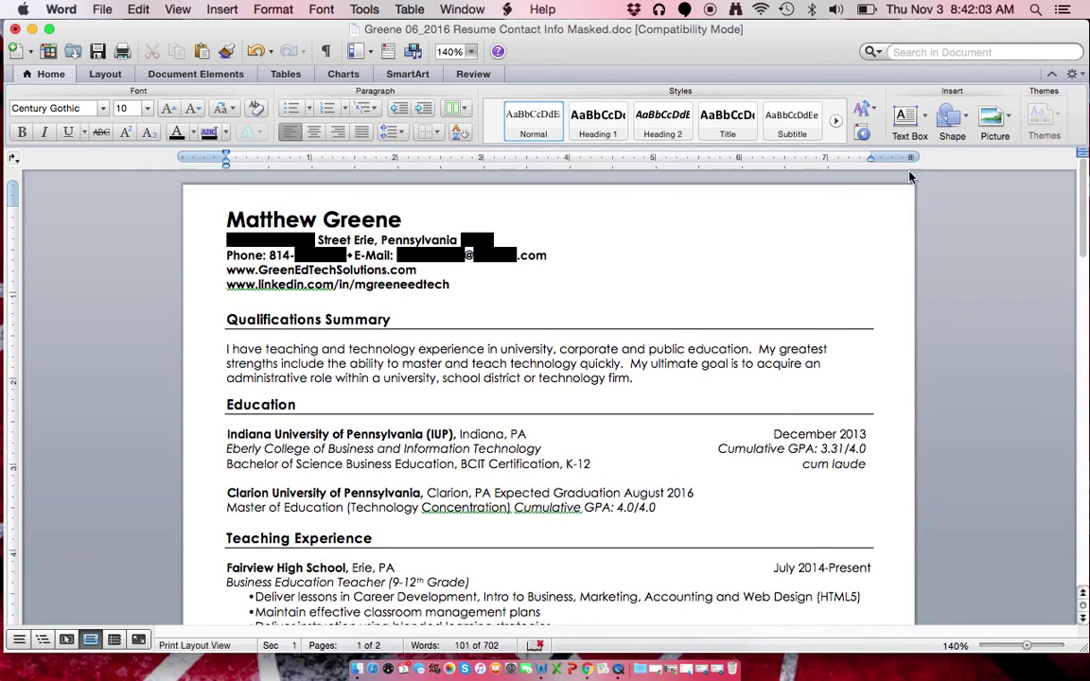
Dismiss the Paragraph dialog, then right-align Cumulative GPA: 4.0/4.0 at 7.44".
double_click(868, 160)
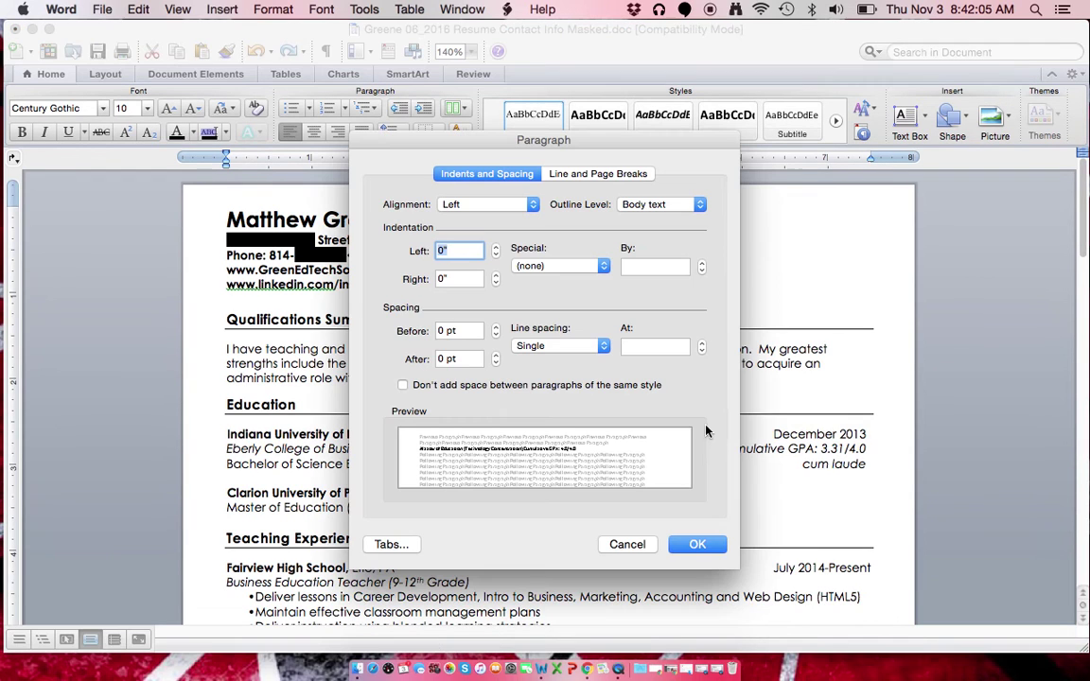
left_click(624, 545)
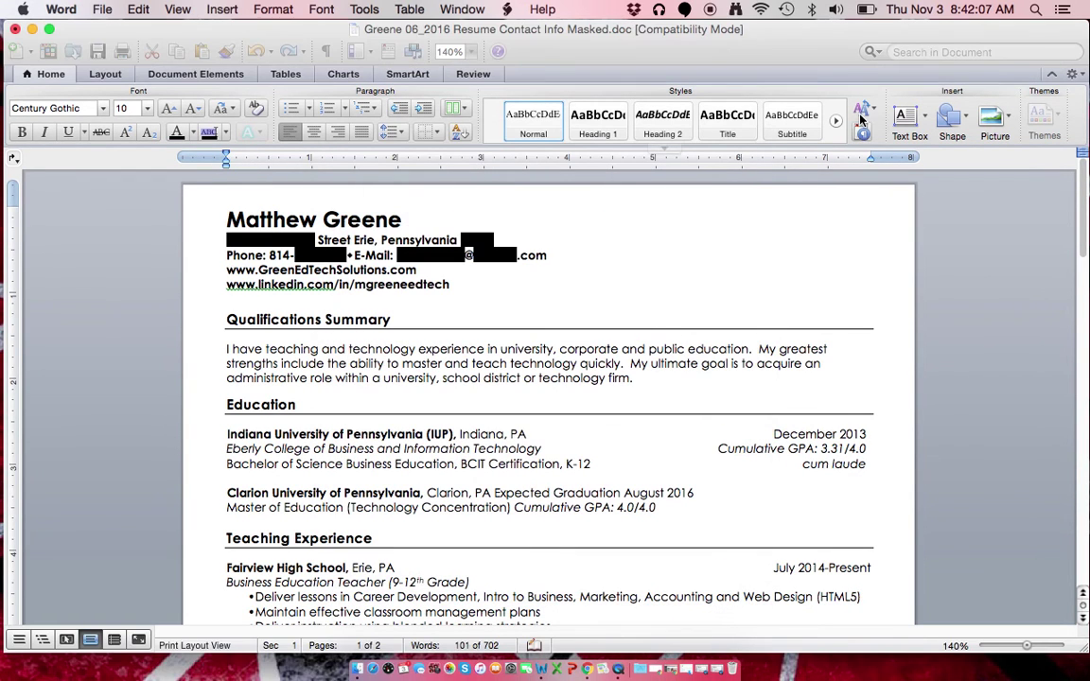
double_click(866, 159)
left_click(512, 312)
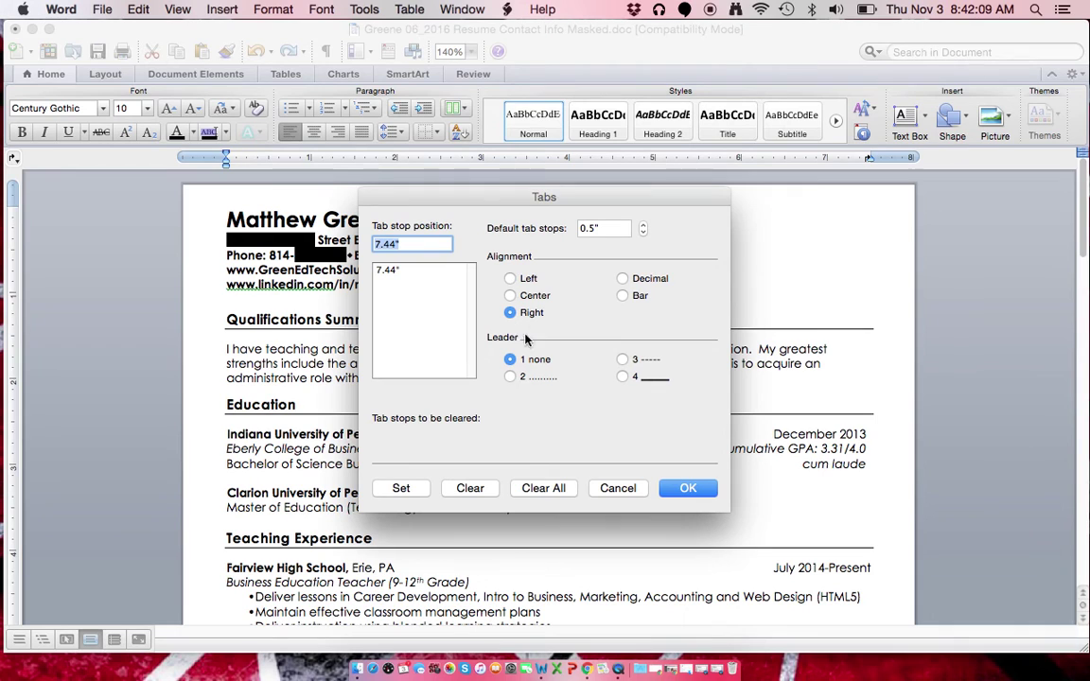
left_click(677, 487)
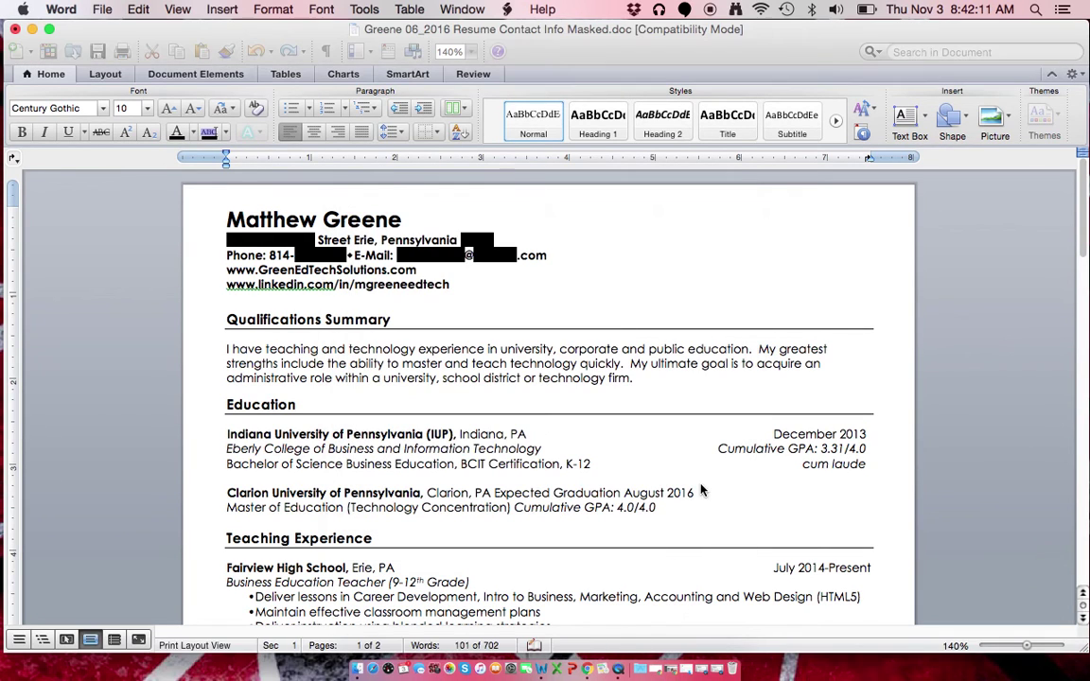
key("Tab")
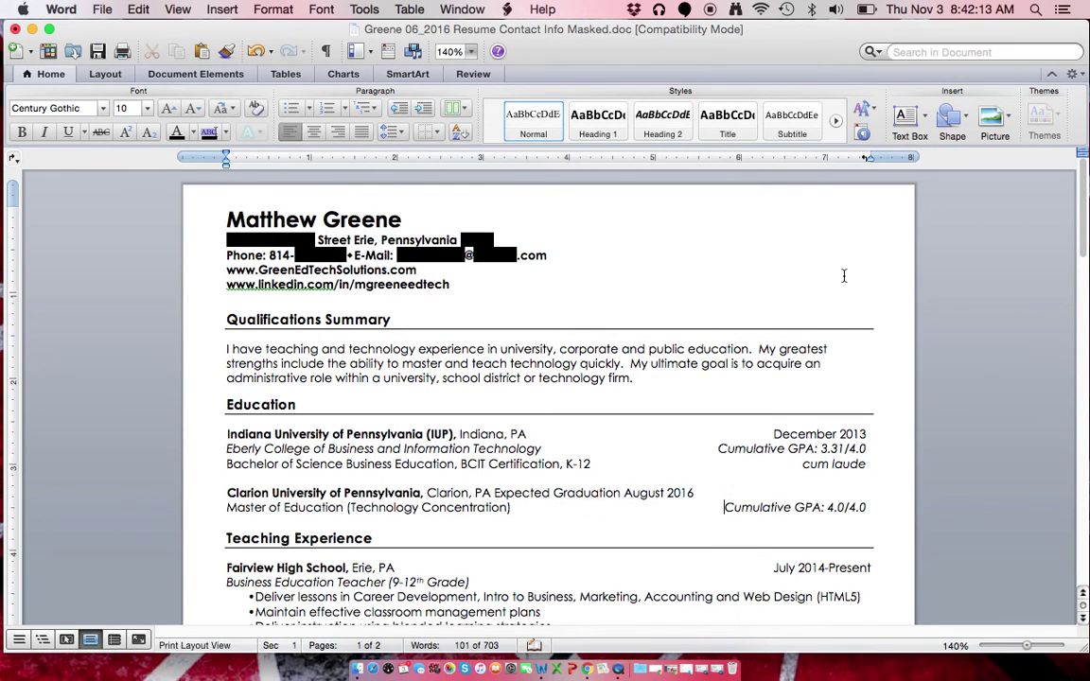
Drag the 7.44" right tab marker on the Master of Education line downward off the ruler.
left_click_drag(866, 161, 866, 166)
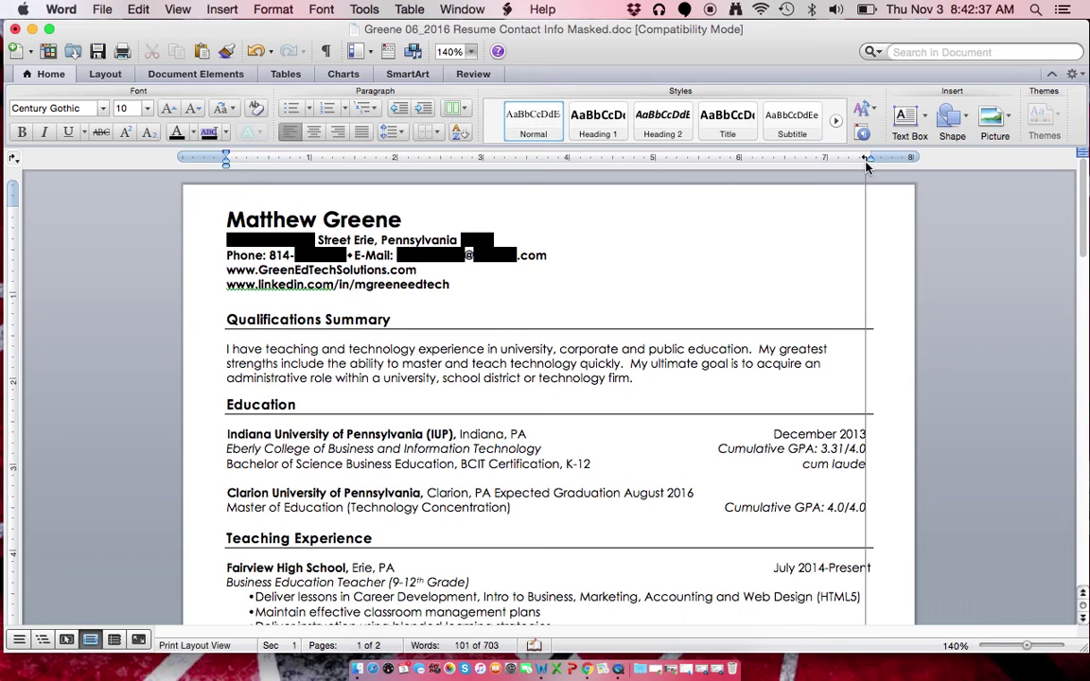
Restore the GPA's right tab stop via Undo and delete the spaces before July 2014-Present.
left_click_drag(866, 165, 601, 575)
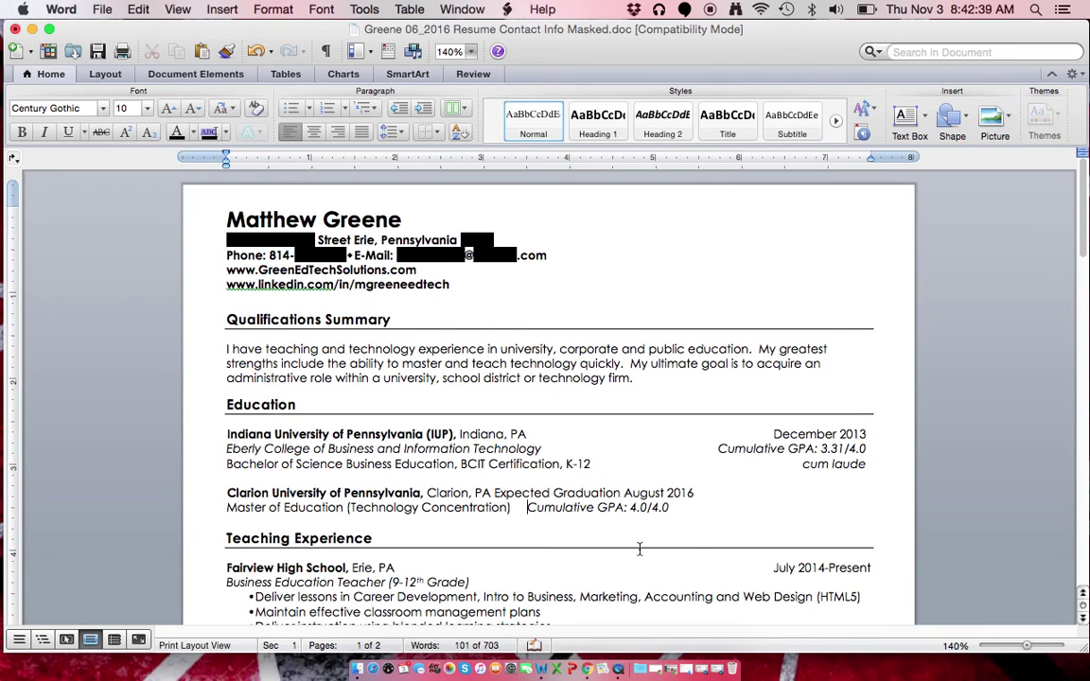
left_click(254, 53)
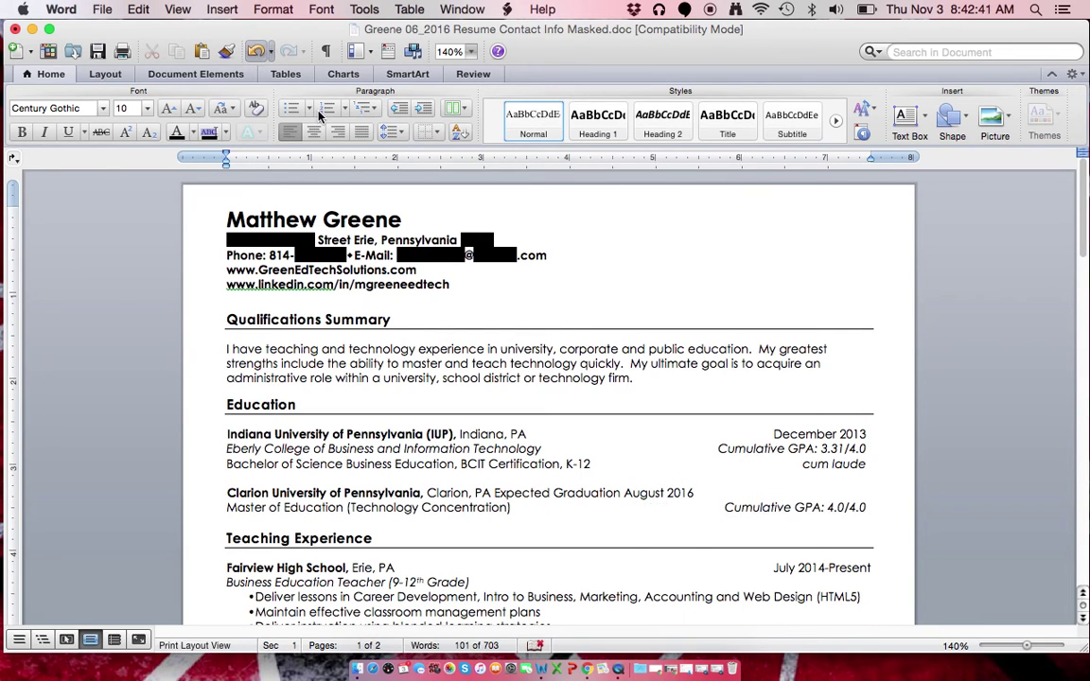
left_click(736, 570)
left_click_drag(774, 568, 415, 567)
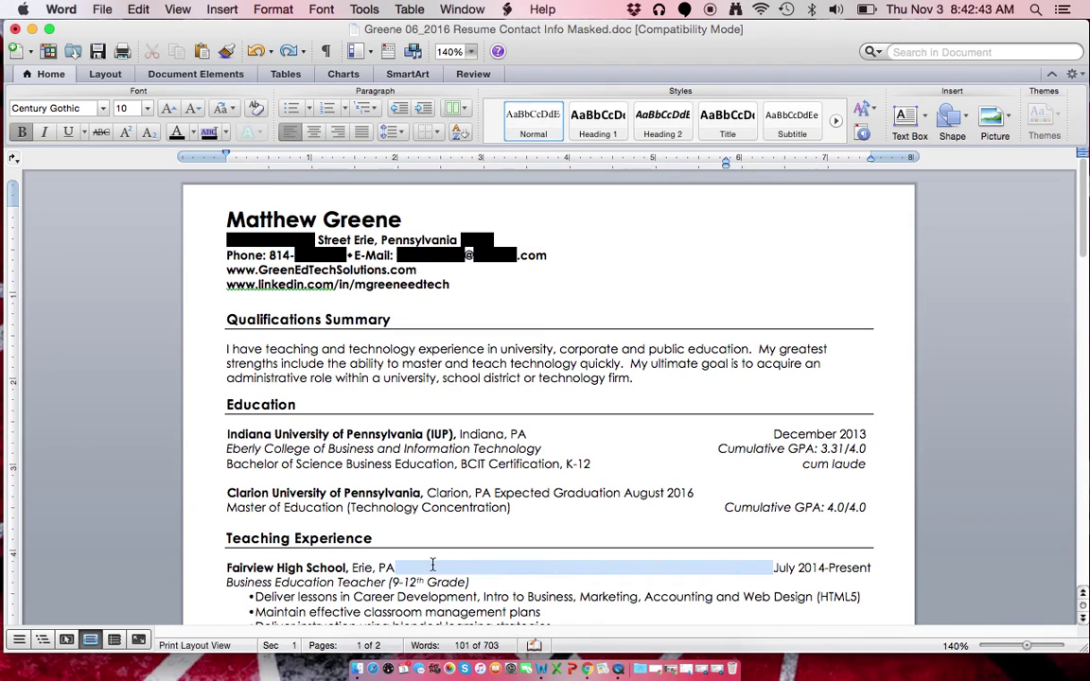
key("BackSpace")
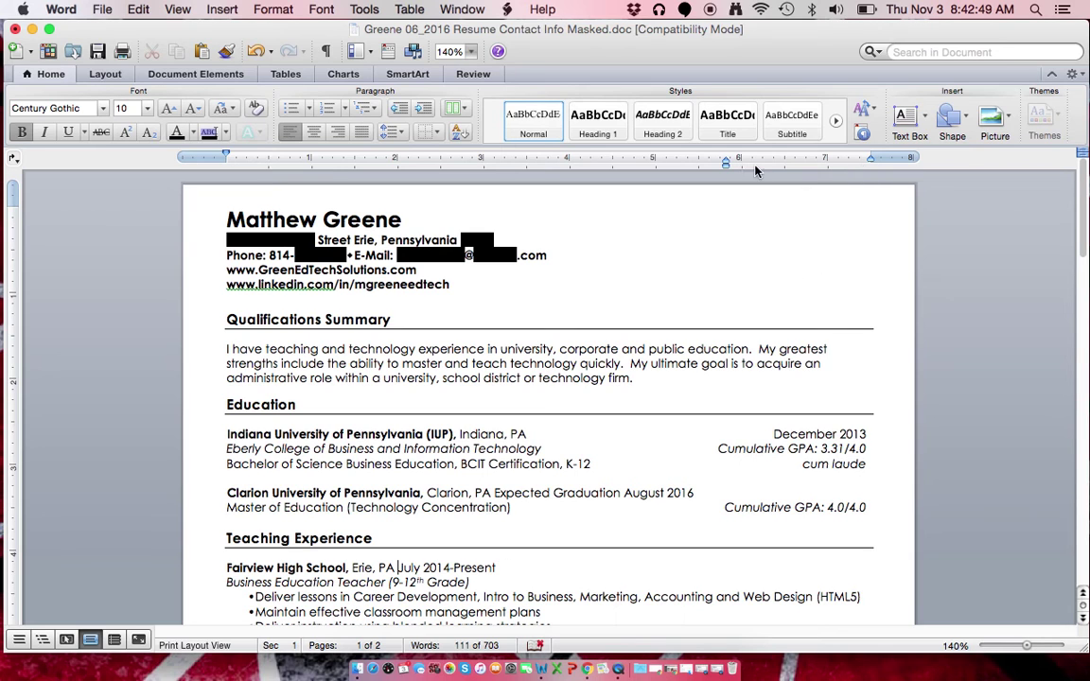
Set a right tab stop at 7.44" and tab July 2014-Present to the right margin.
double_click(863, 158)
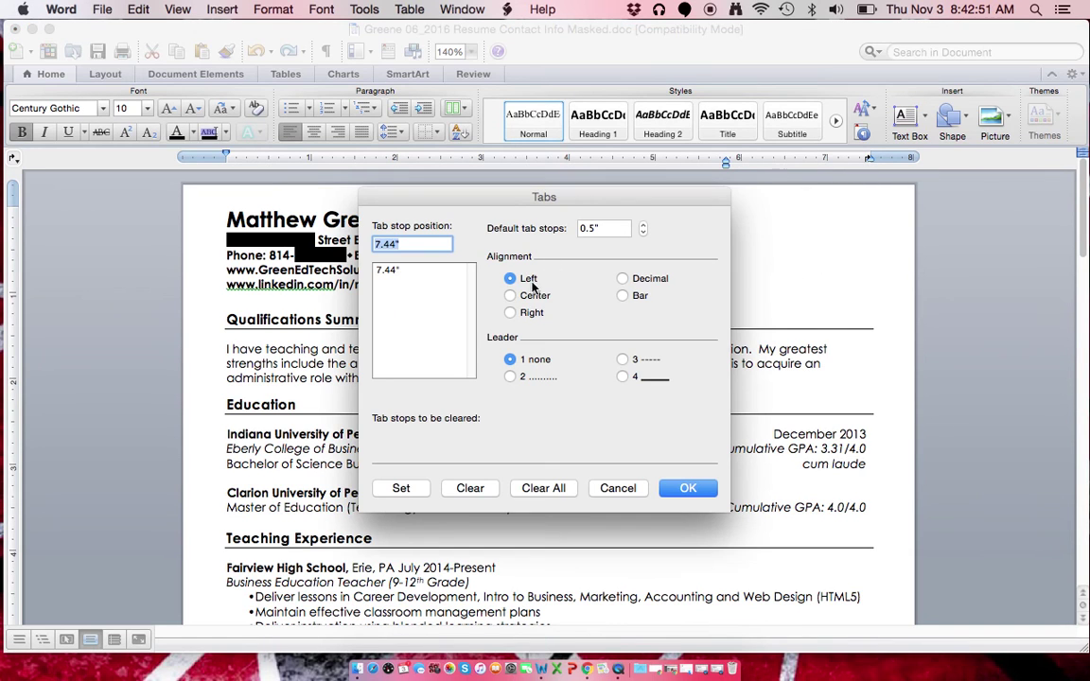
left_click(526, 312)
left_click(401, 488)
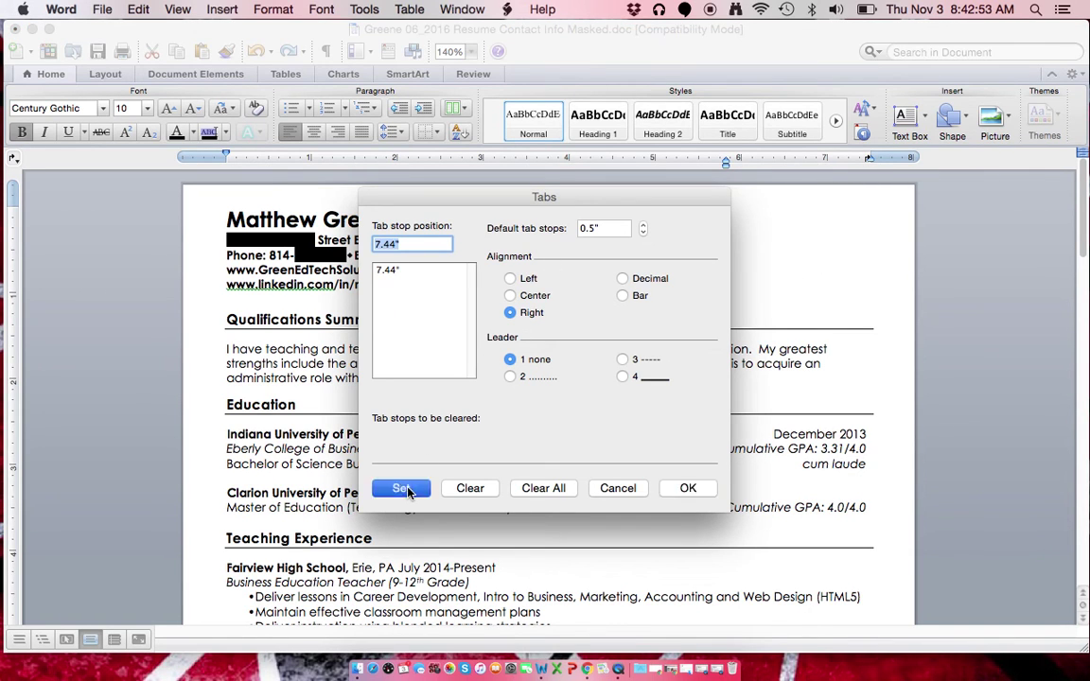
left_click(687, 488)
left_click_drag(867, 159, 864, 165)
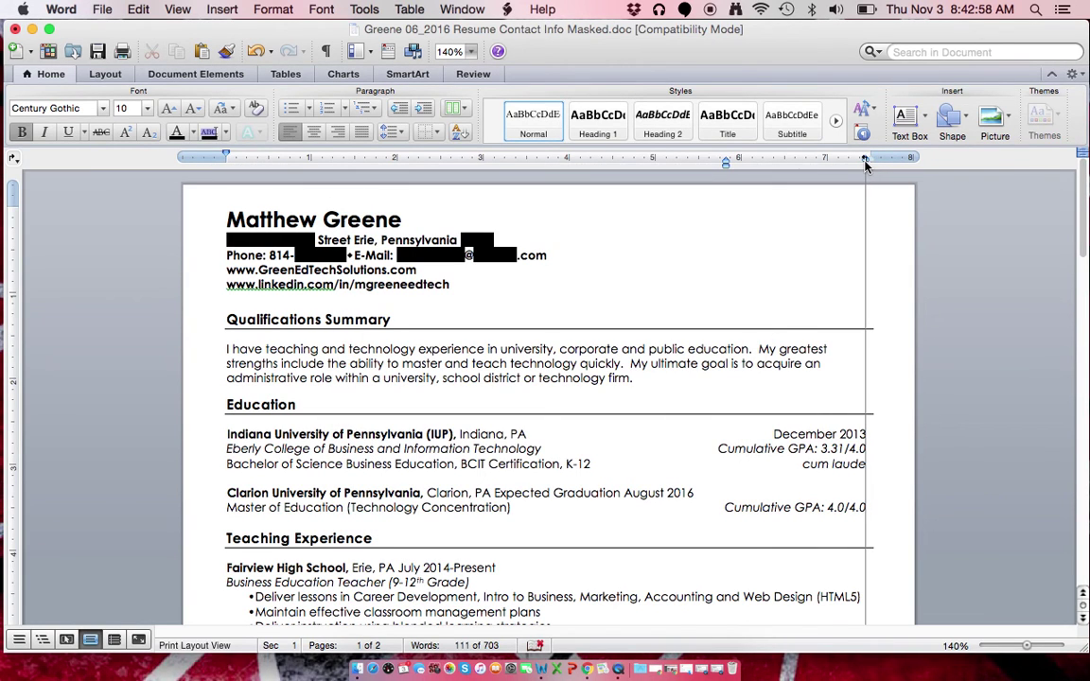
left_click_drag(864, 164, 864, 160)
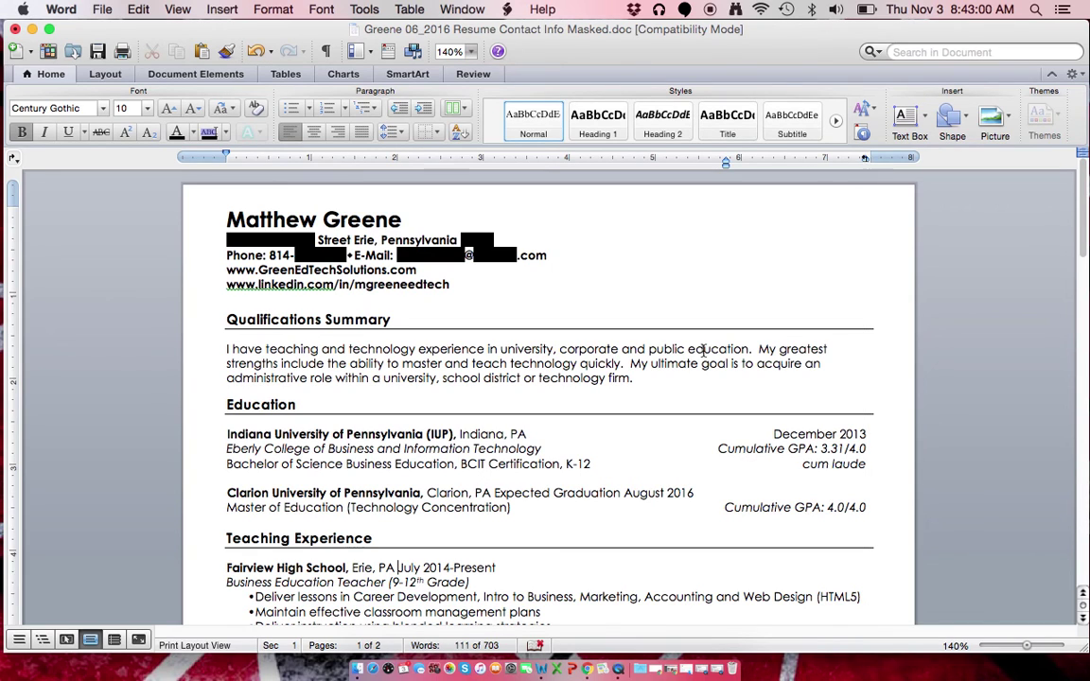
left_click(399, 568)
key("Tab")
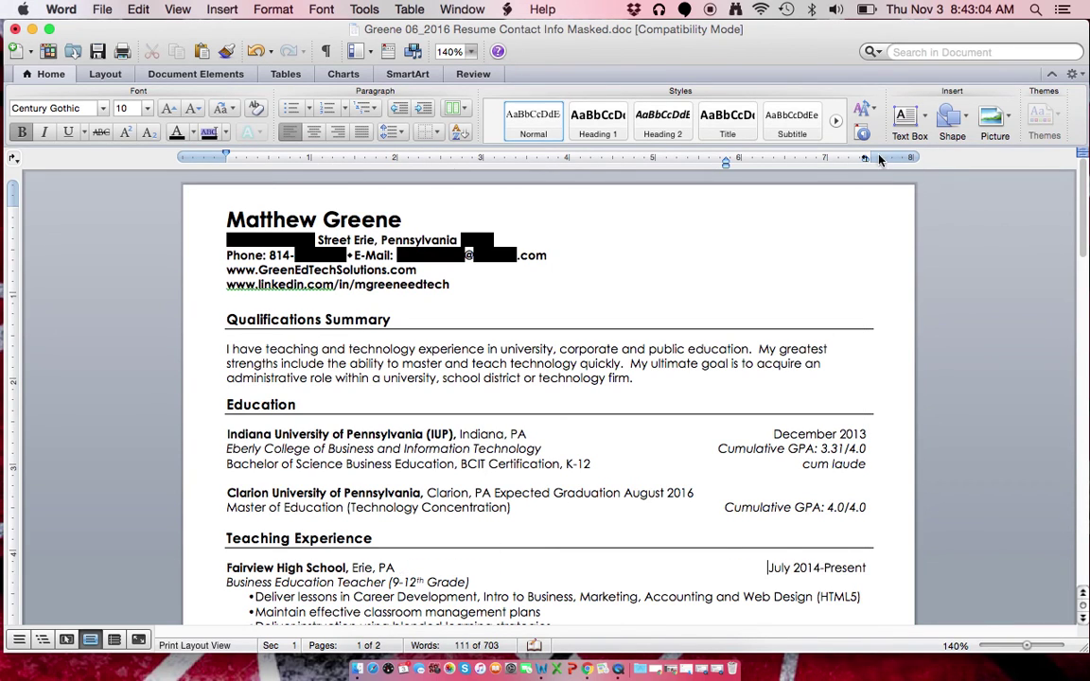
left_click_drag(864, 158, 865, 159)
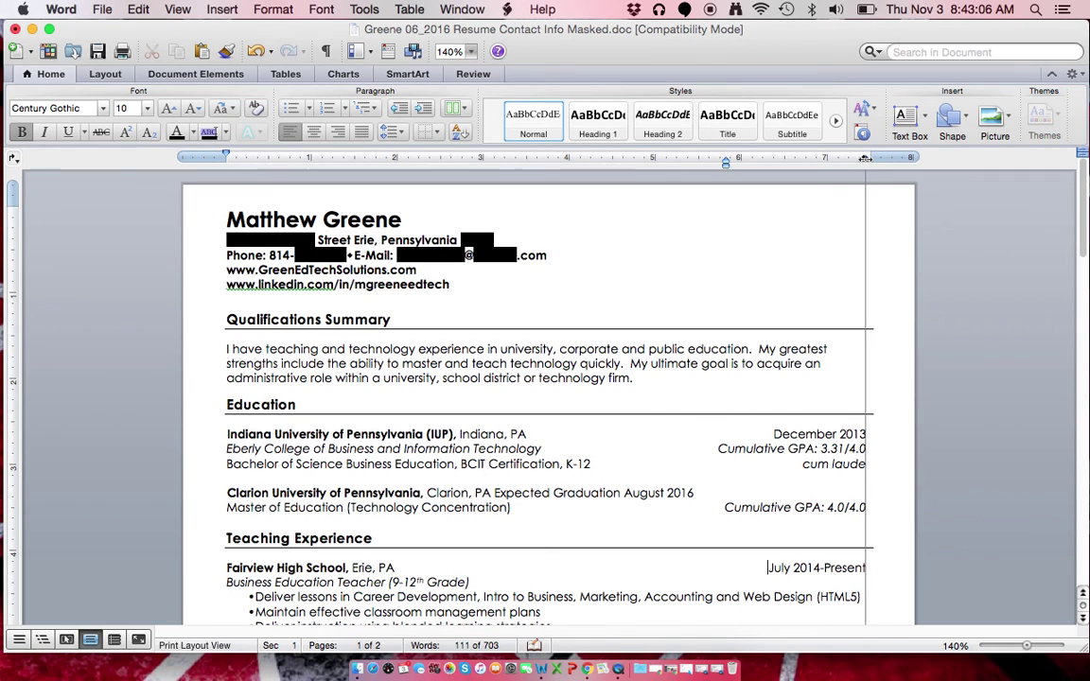
left_click_drag(865, 159, 865, 159)
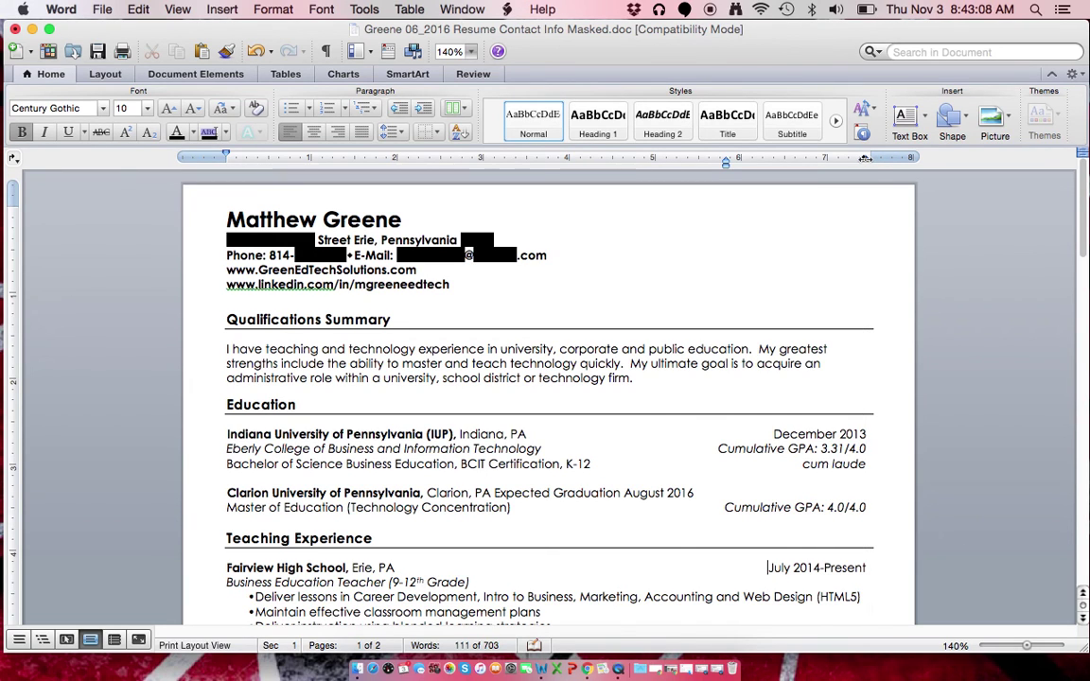